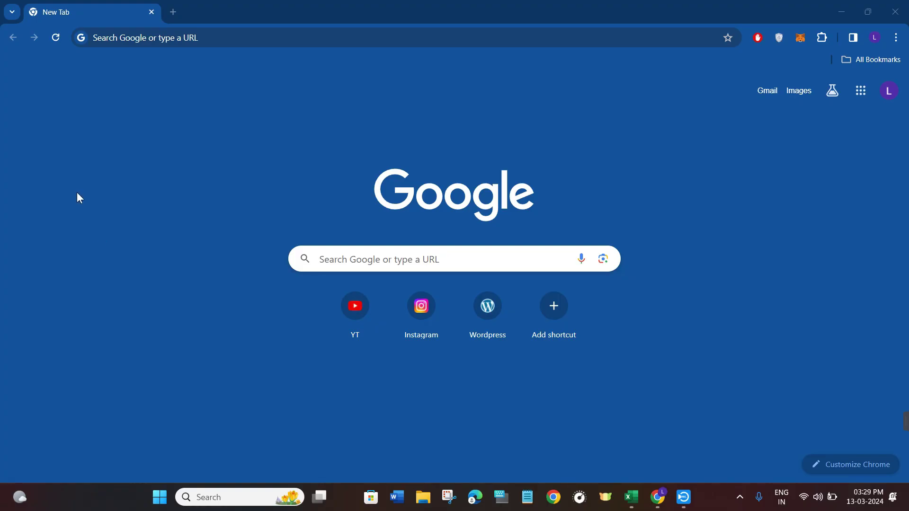
# - Search Chrome for 'textify storia ai' using the recent search suggestion
pyautogui.click(192, 38)
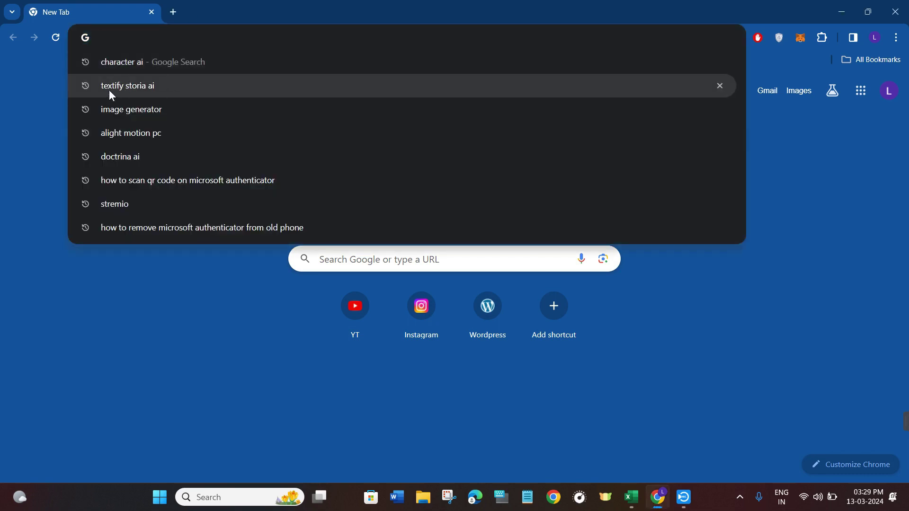
pyautogui.click(141, 89)
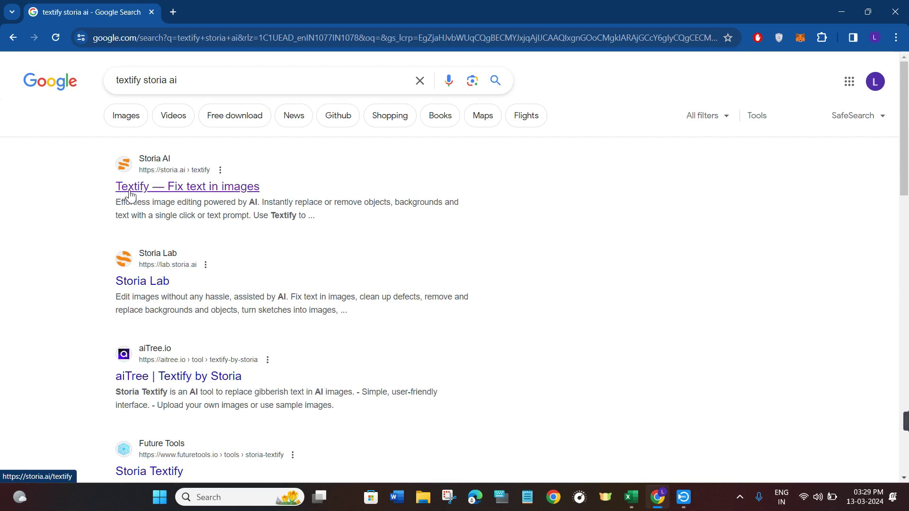
# - Open the Storia Textify page and upload the comic jpg into the editor
pyautogui.click(244, 189)
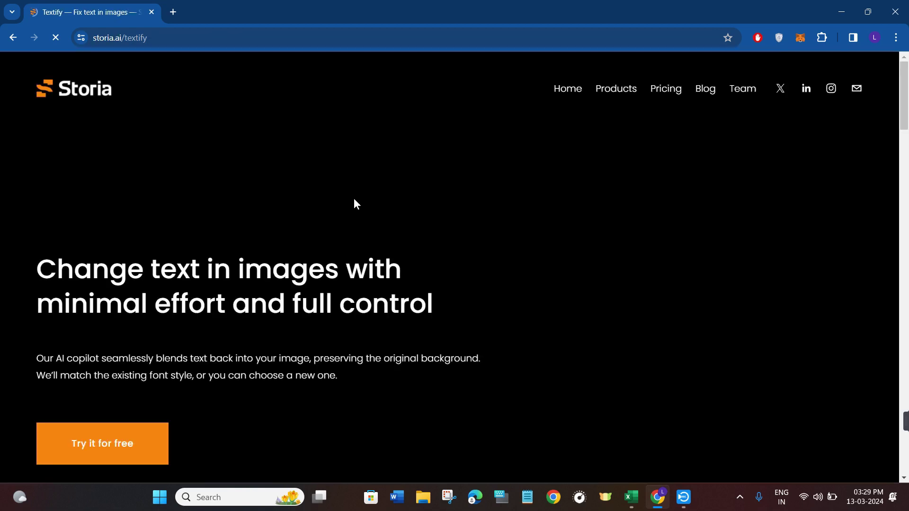
pyautogui.scroll(-2, 454, 305)
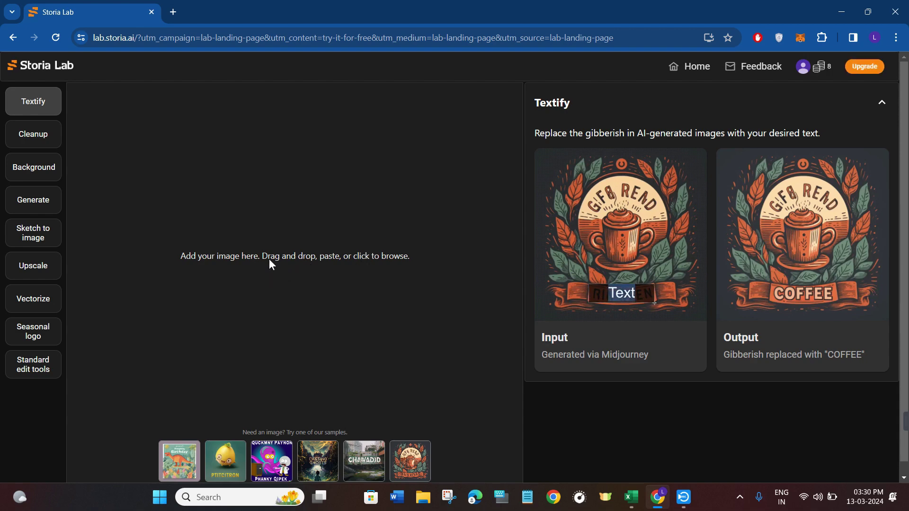
pyautogui.click(322, 233)
pyautogui.doubleClick(440, 313)
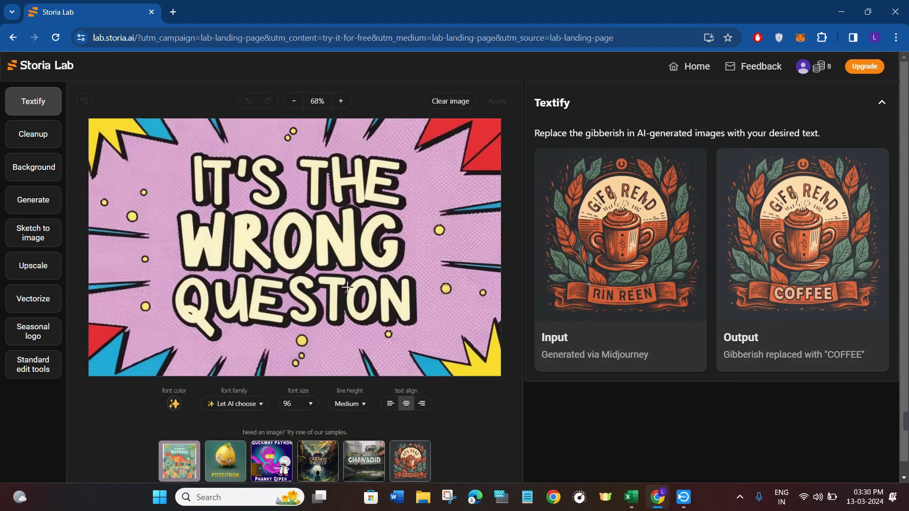
# - Draw a text box over 'QUESTON' on the comic to replace it with 'Invention'
pyautogui.moveTo(172, 276); pyautogui.dragTo(413, 325)
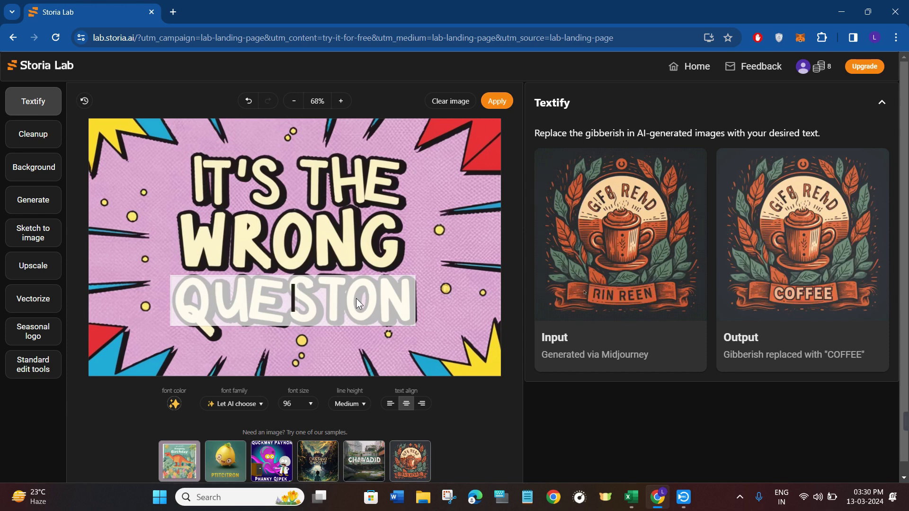
pyautogui.write('Invention')
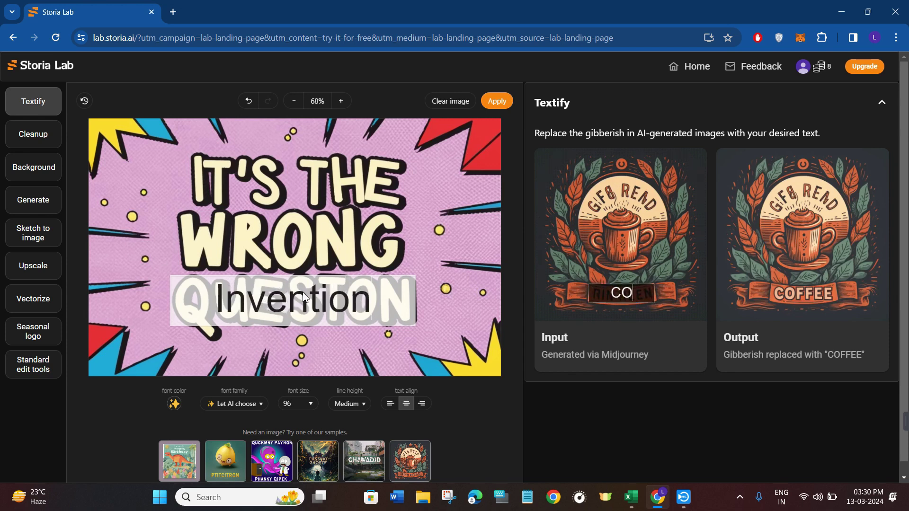
# - Generate the 'Invention' outputs, preview variants three to five, then select the second
pyautogui.click(501, 104)
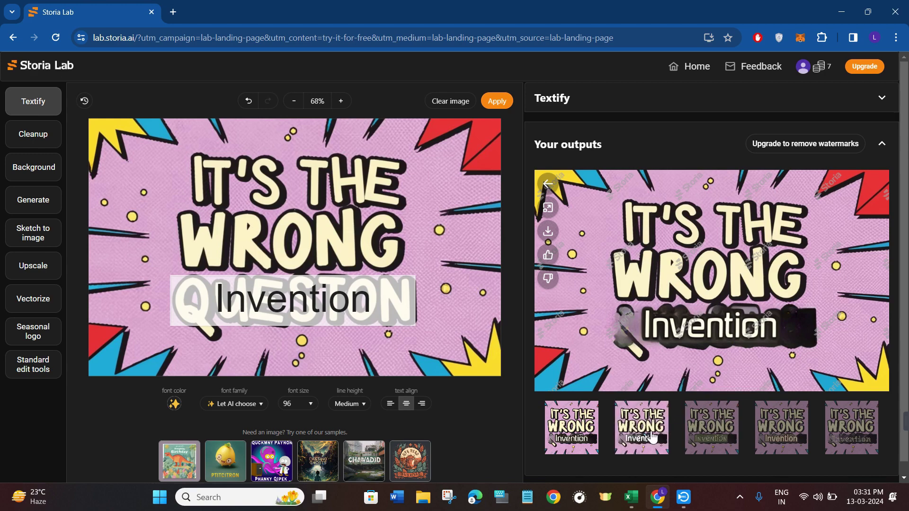
pyautogui.click(718, 435)
pyautogui.click(805, 442)
pyautogui.click(851, 429)
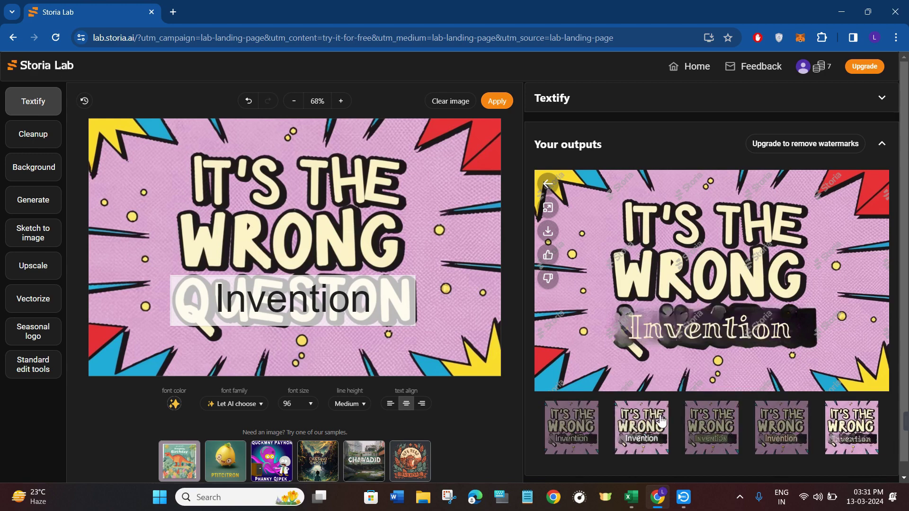
pyautogui.click(638, 426)
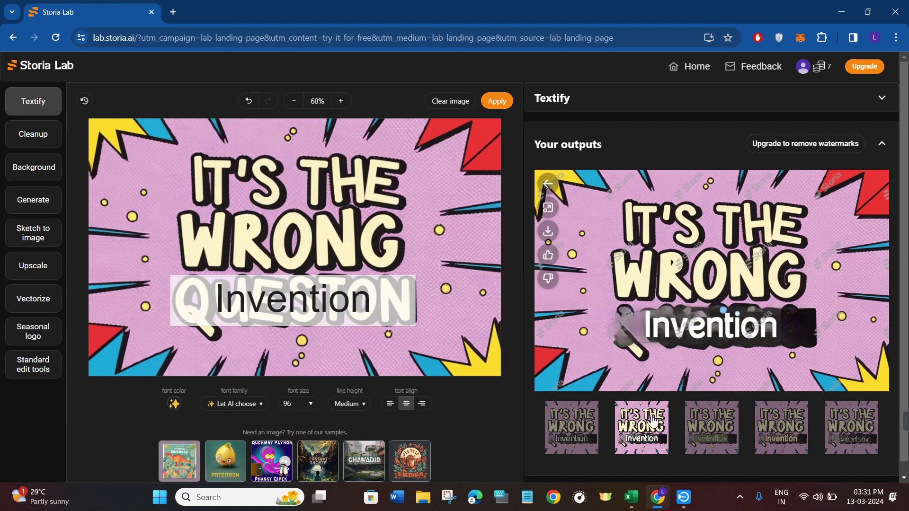
pyautogui.moveTo(548, 231)
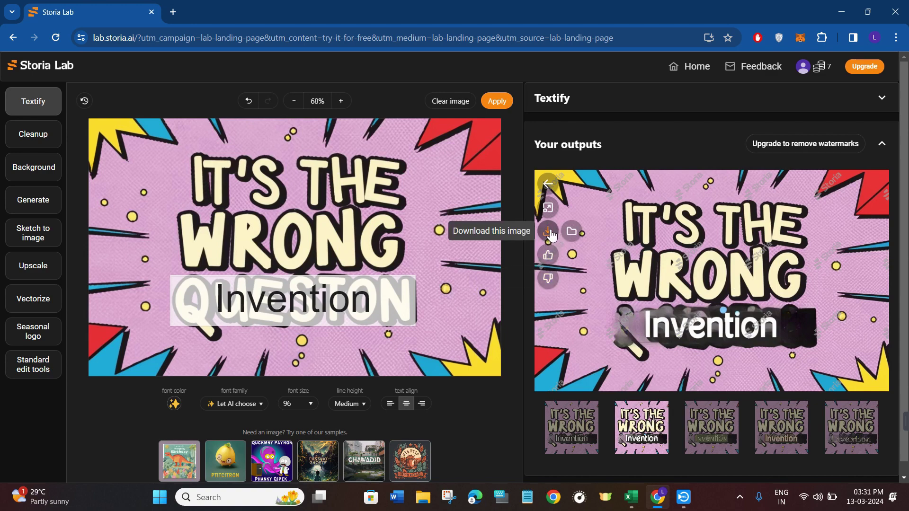
# - Download the second variant as storia-lab-image.png
pyautogui.click(552, 235)
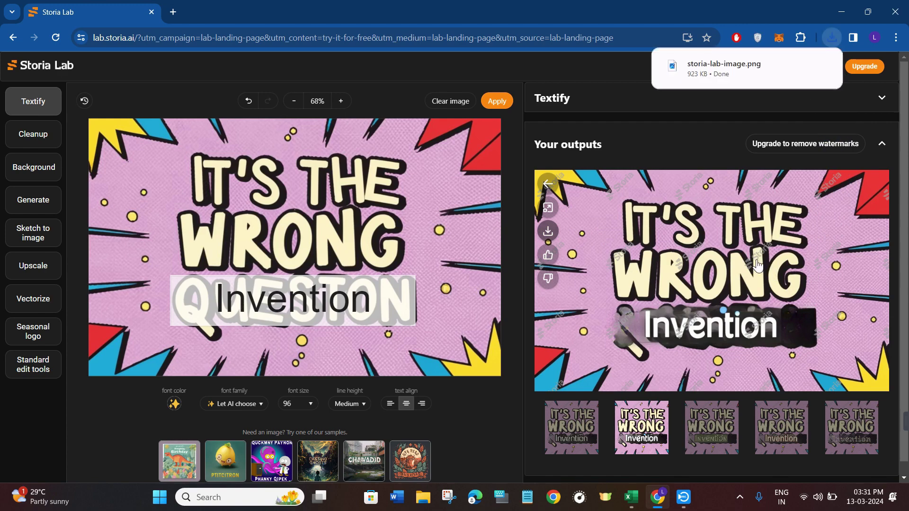